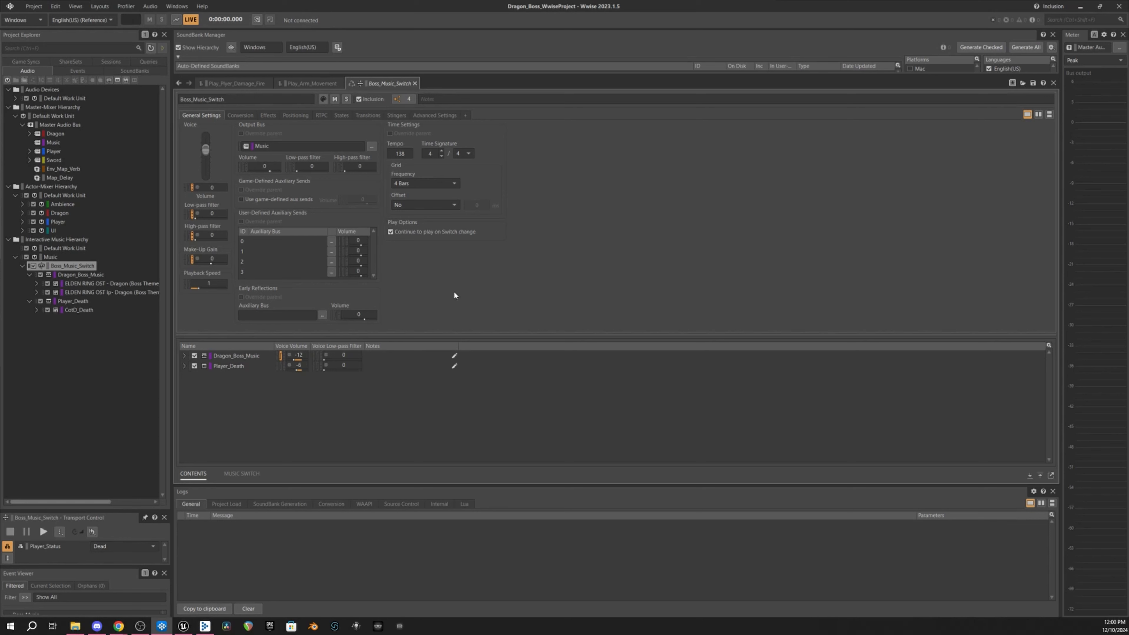
# - Inspect the Player_Status state group and its Alive and Dead states in the game syncs
pyautogui.click(38, 63)
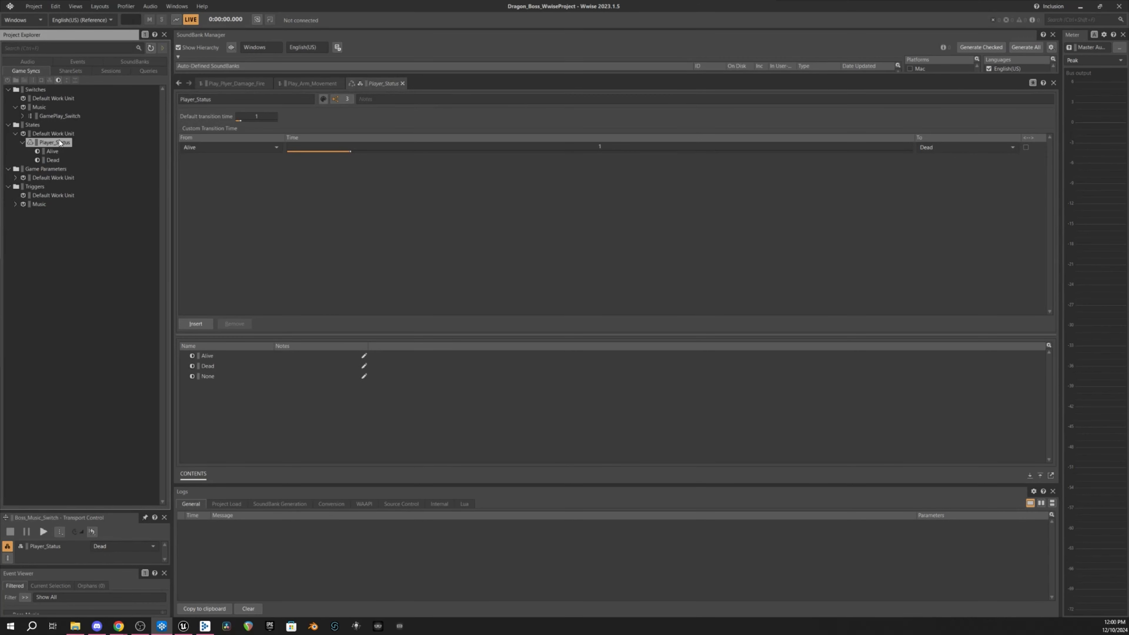
pyautogui.click(54, 150)
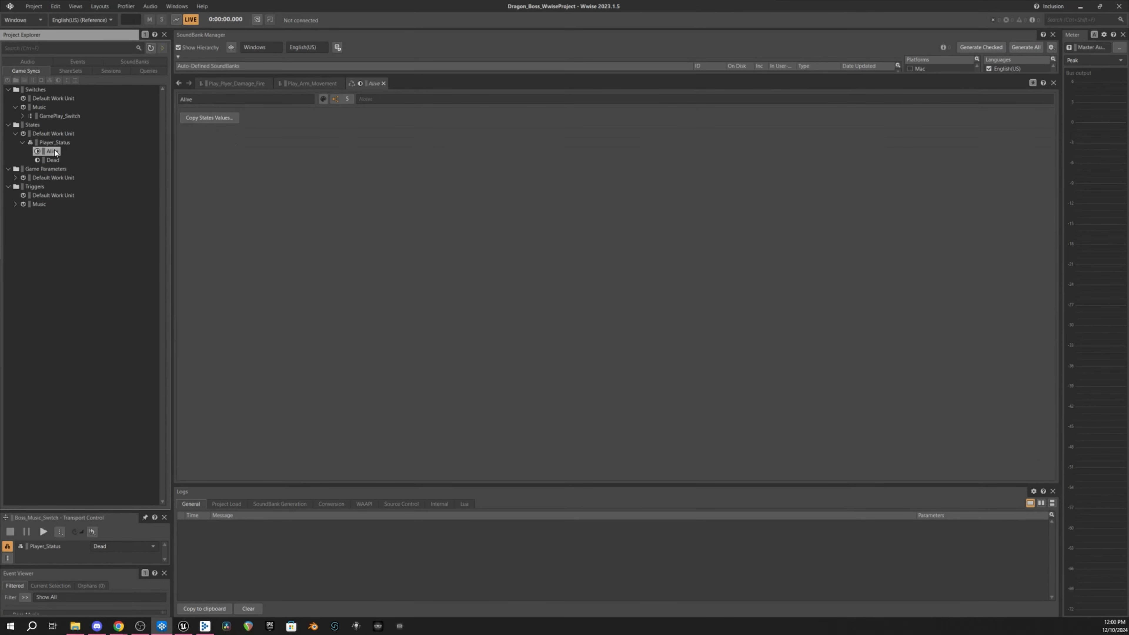
pyautogui.press('Down')
pyautogui.press('Up')
pyautogui.press('Up')
# - Select the Boss_Music_Switch's Dragon_Boss_Music track and preview the ELDEN RING OST boss theme
pyautogui.click(27, 60)
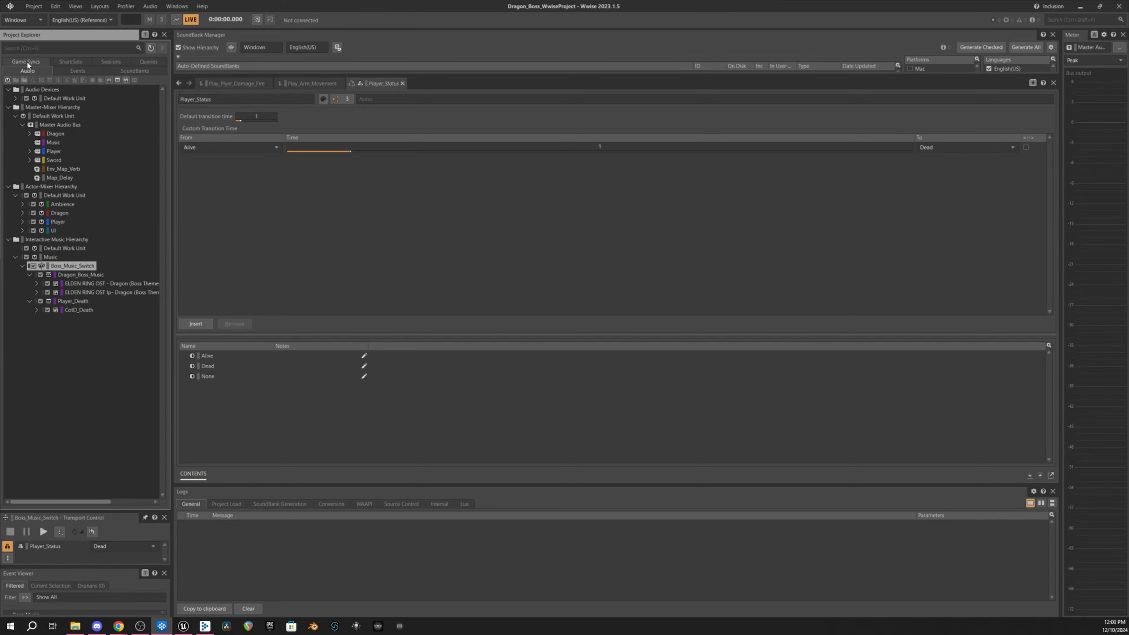
pyautogui.click(62, 266)
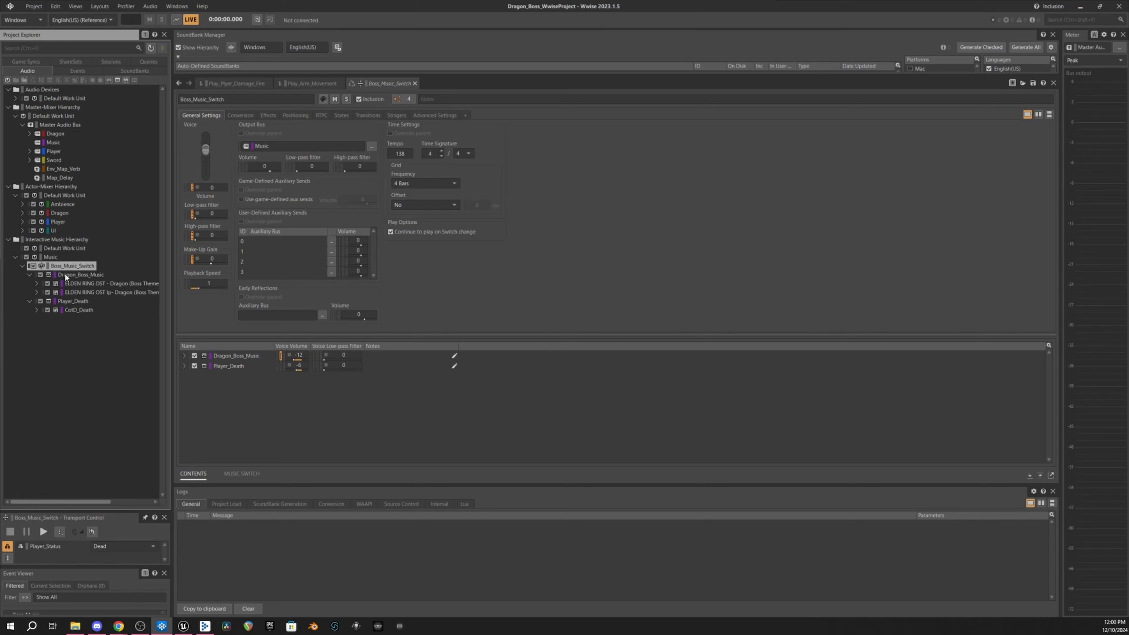
pyautogui.click(65, 274)
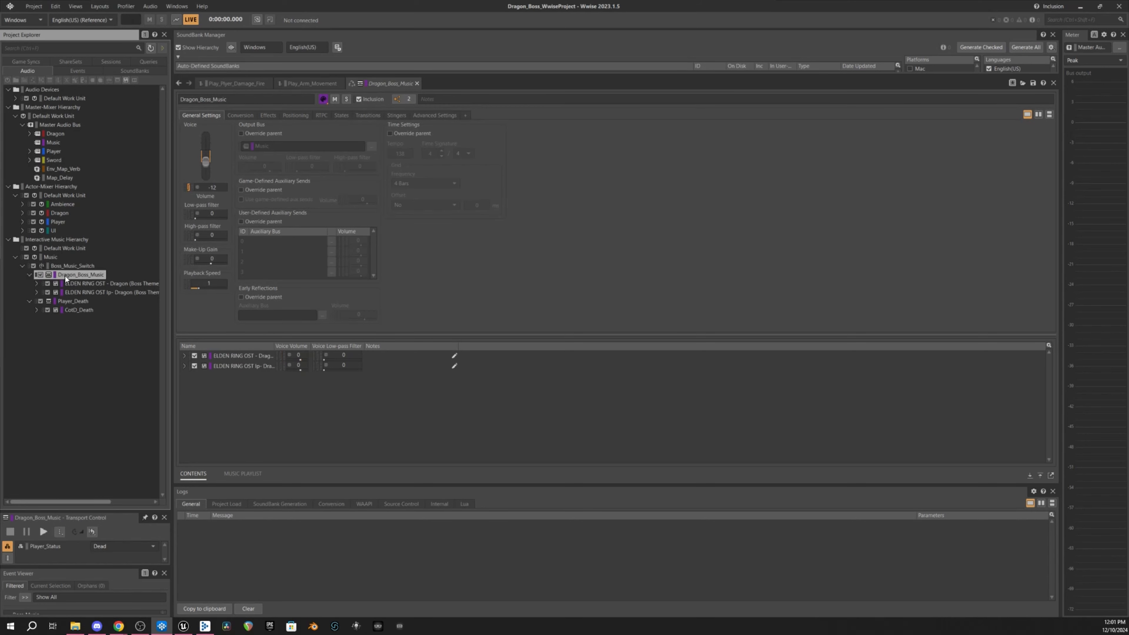
pyautogui.press('Down')
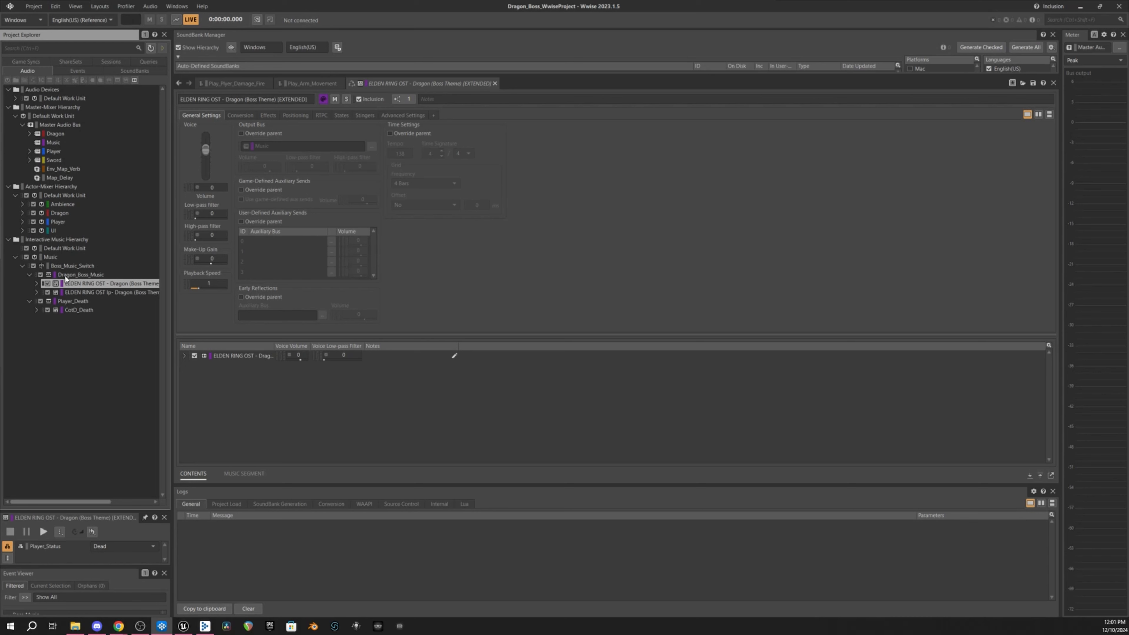
pyautogui.press('space')
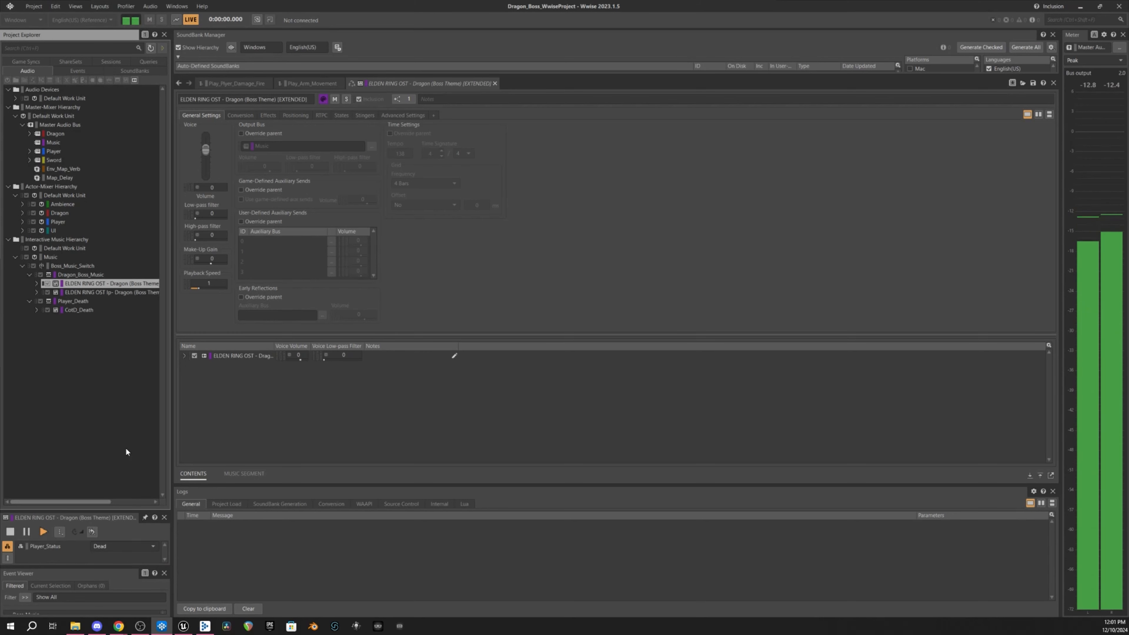
pyautogui.press('space')
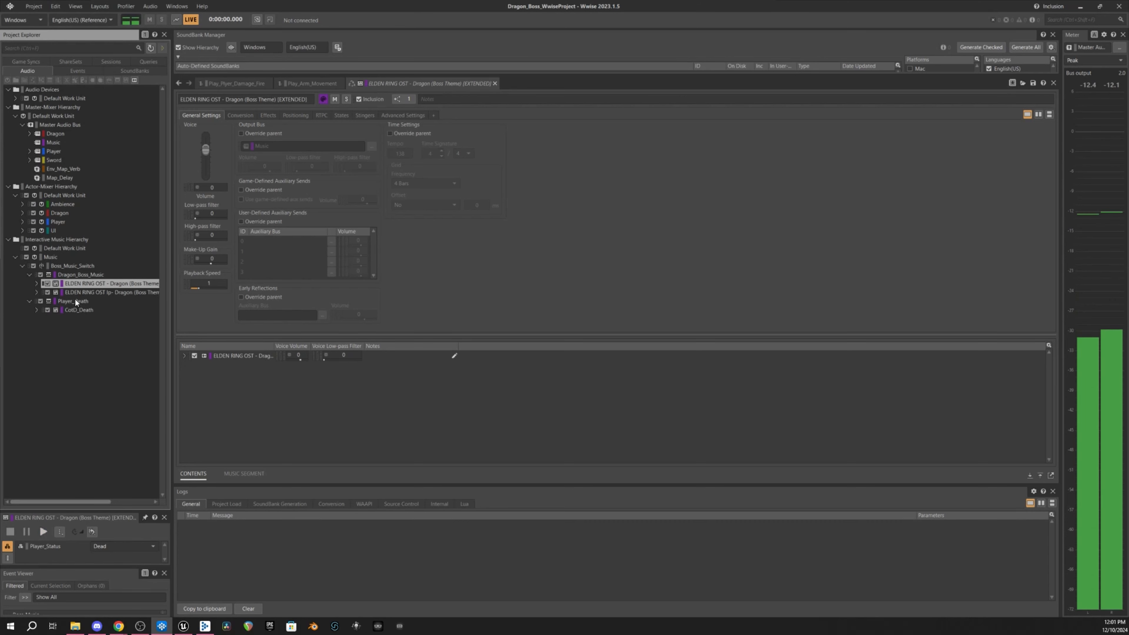
# - Select the Player_Death segment's CoD_Death track and preview it
pyautogui.click(75, 298)
pyautogui.click(78, 309)
pyautogui.press('space')
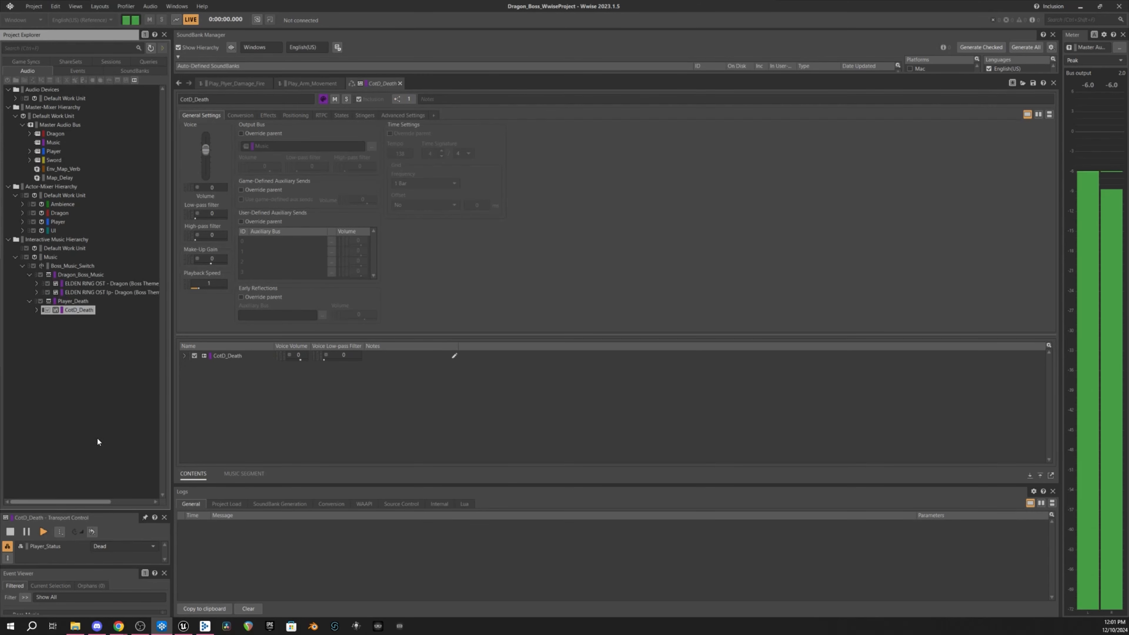
pyautogui.scroll(2, 107, 545)
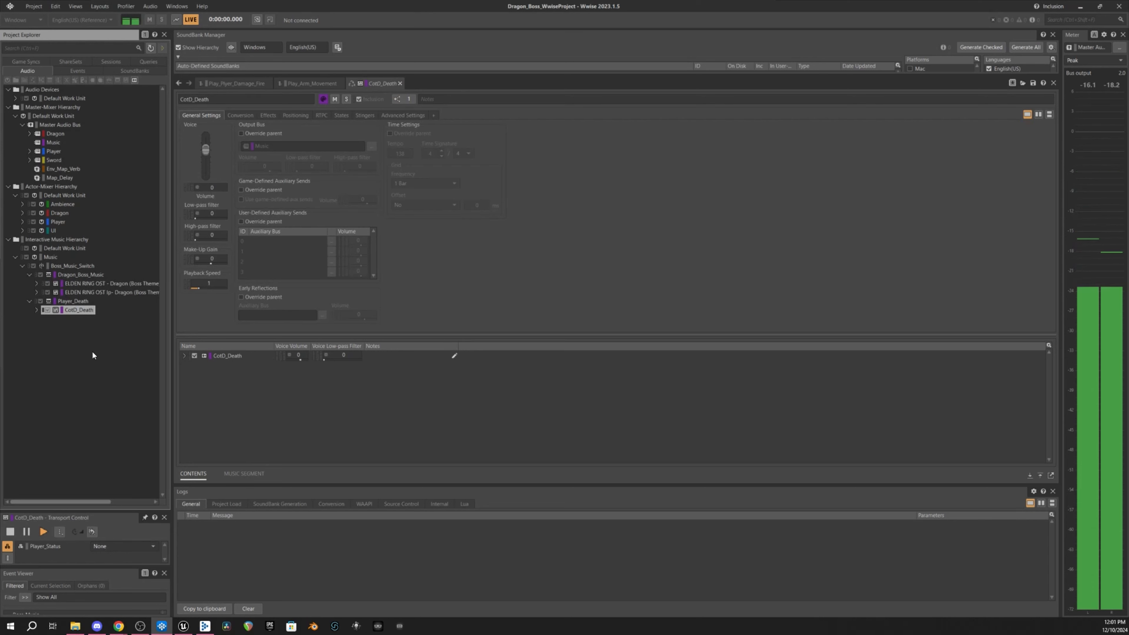
# - Review the Boss_Music_Switch's music switch paths assigning Alive and Dead to their music objects
pyautogui.click(72, 265)
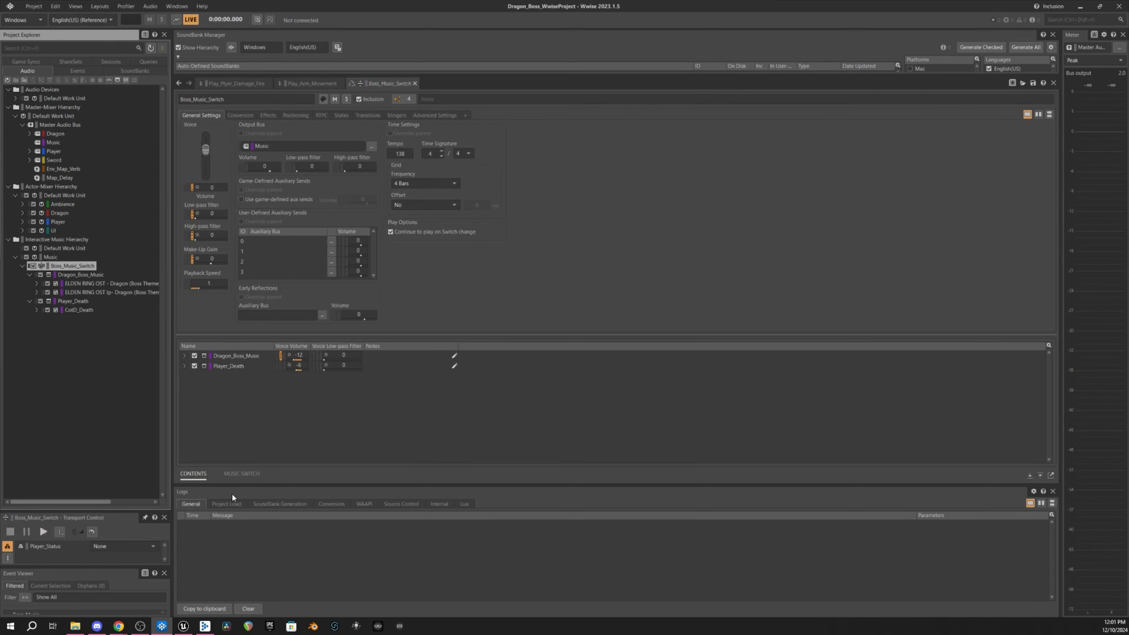
pyautogui.click(241, 474)
pyautogui.moveTo(292, 363); pyautogui.dragTo(249, 302)
pyautogui.click(215, 337)
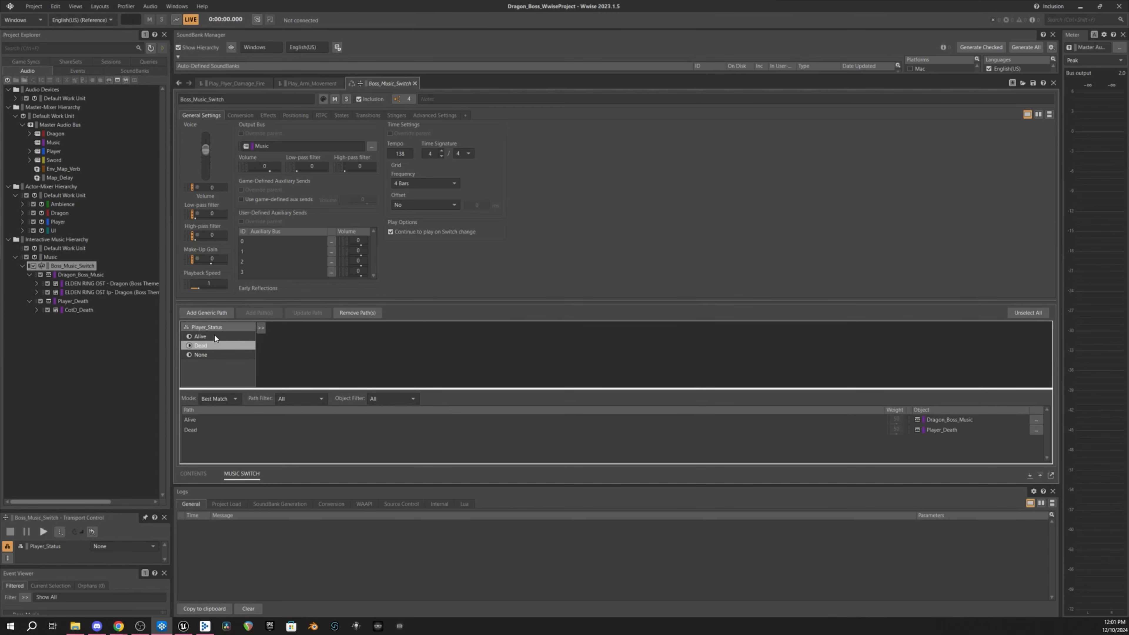
pyautogui.click(204, 420)
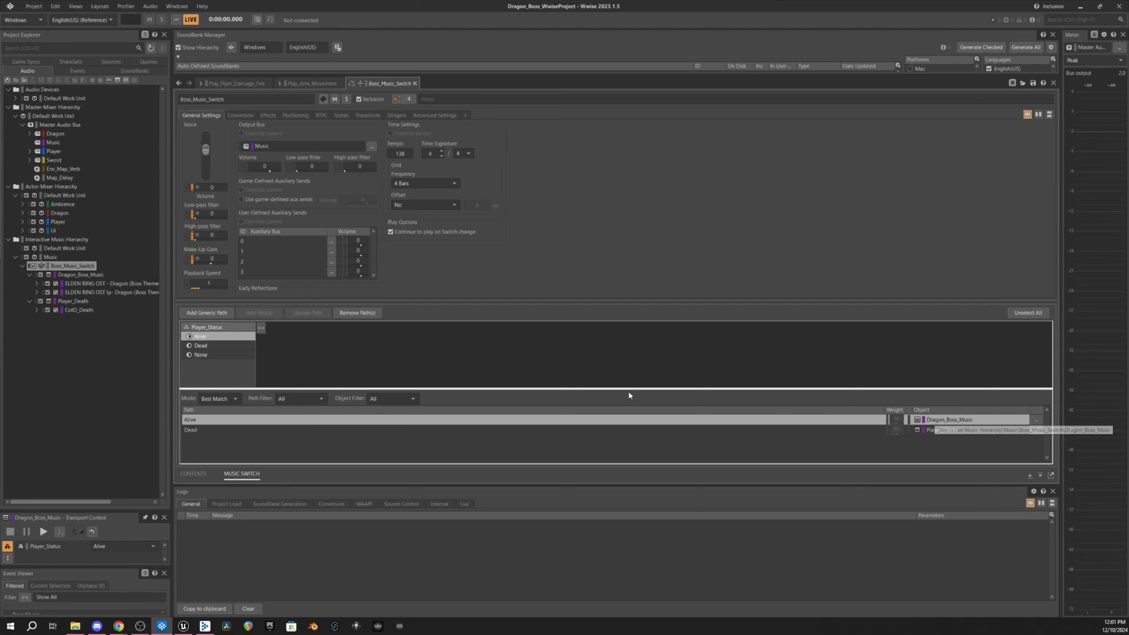
pyautogui.click(566, 428)
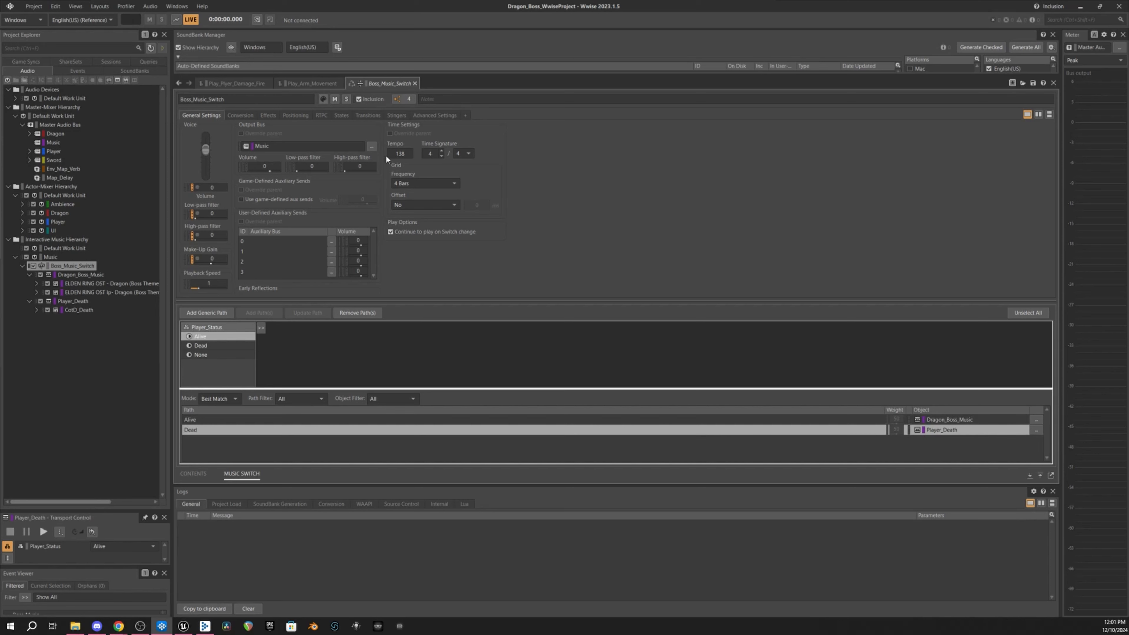
# - Inspect the Boss_Music_Switch transition to Player_Death and its source fade-out settings
pyautogui.click(366, 113)
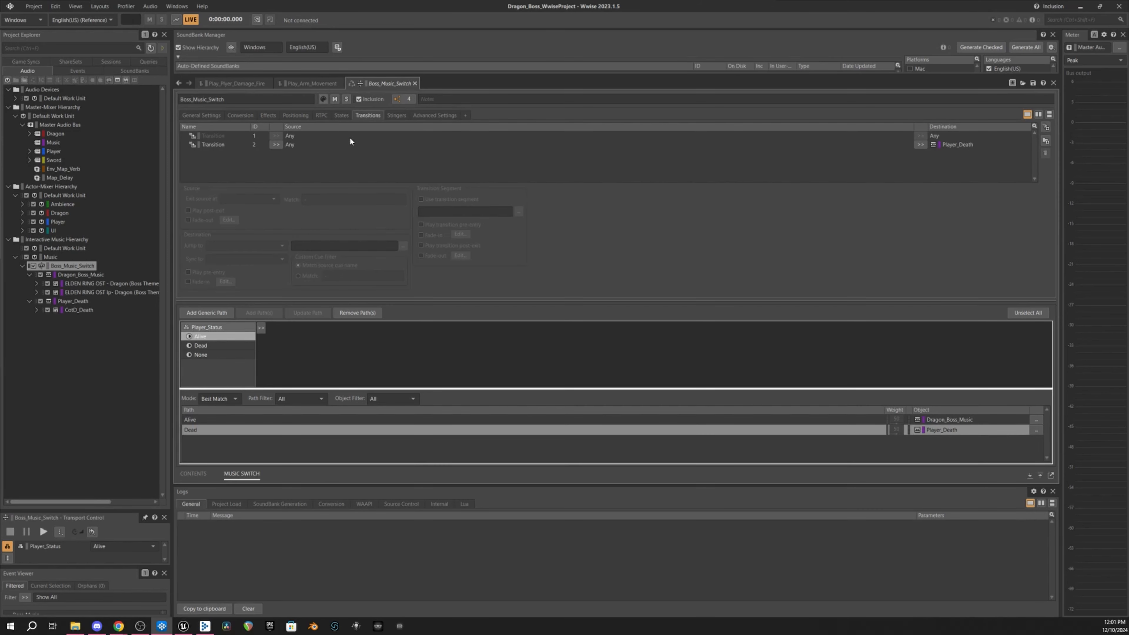
pyautogui.click(347, 146)
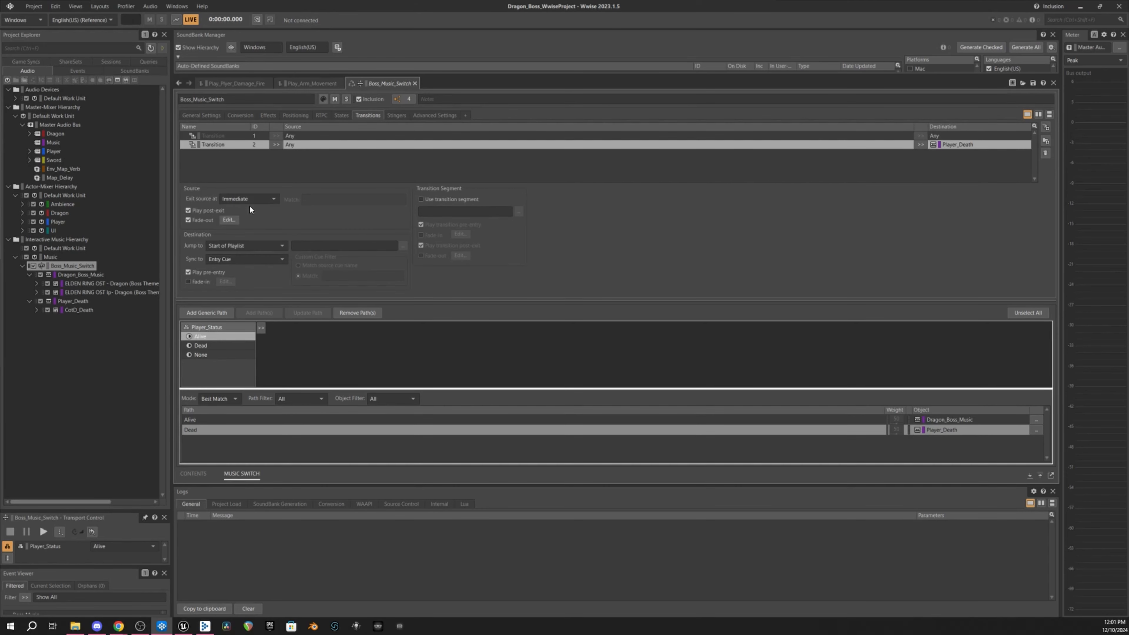
pyautogui.click(228, 219)
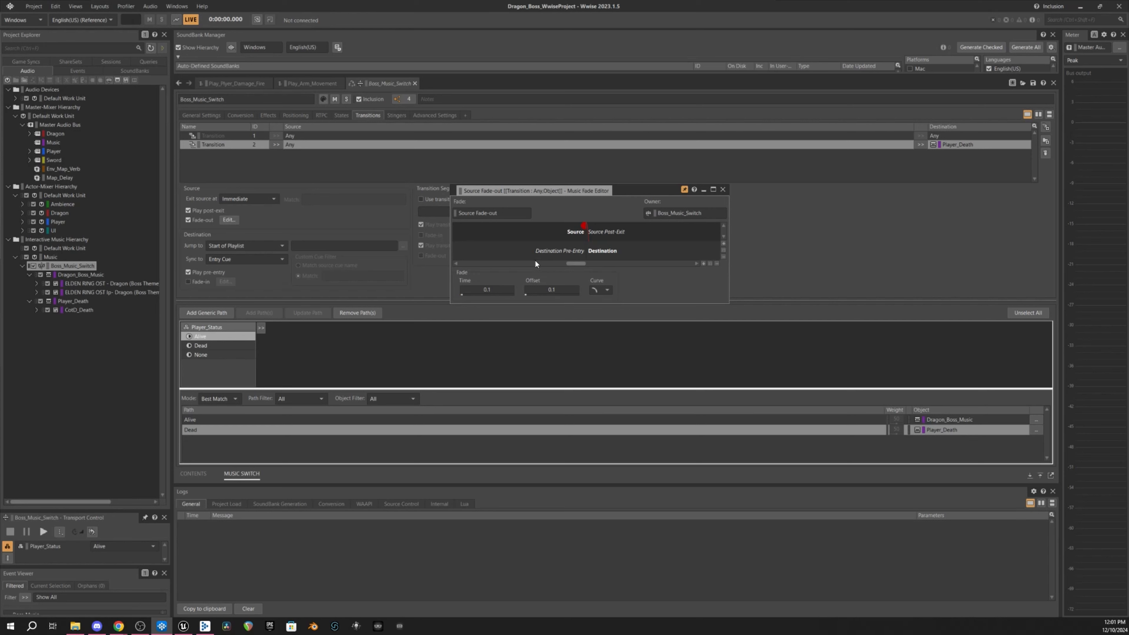
pyautogui.click(724, 190)
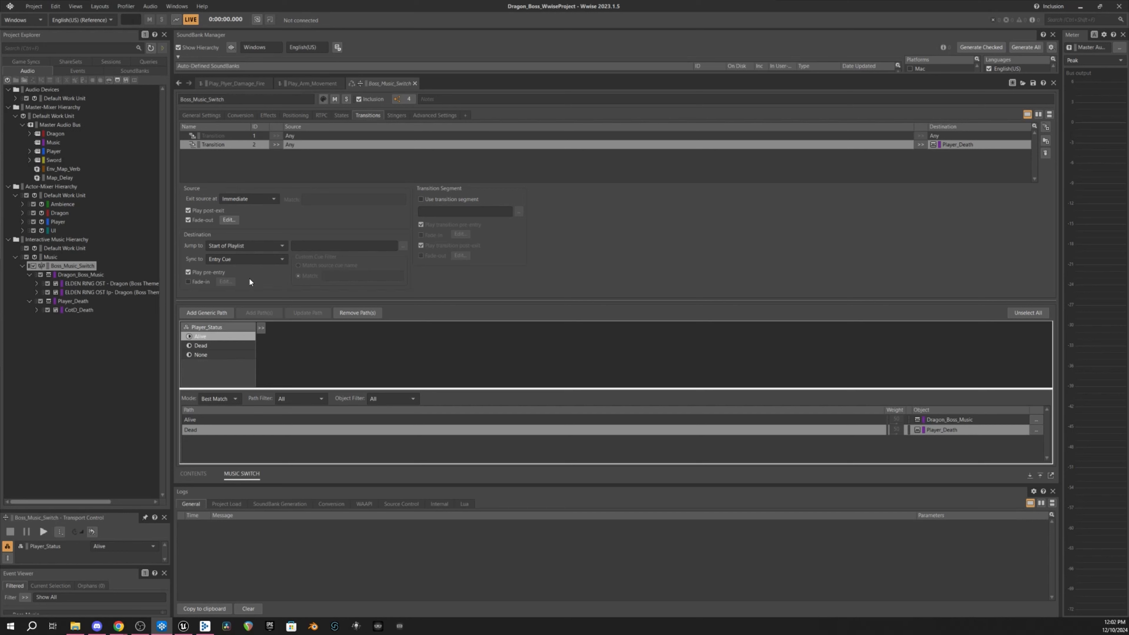
# - Audition Boss_Music_Switch while toggling Player_Status between Alive and Dead, then stop playback
pyautogui.click(79, 266)
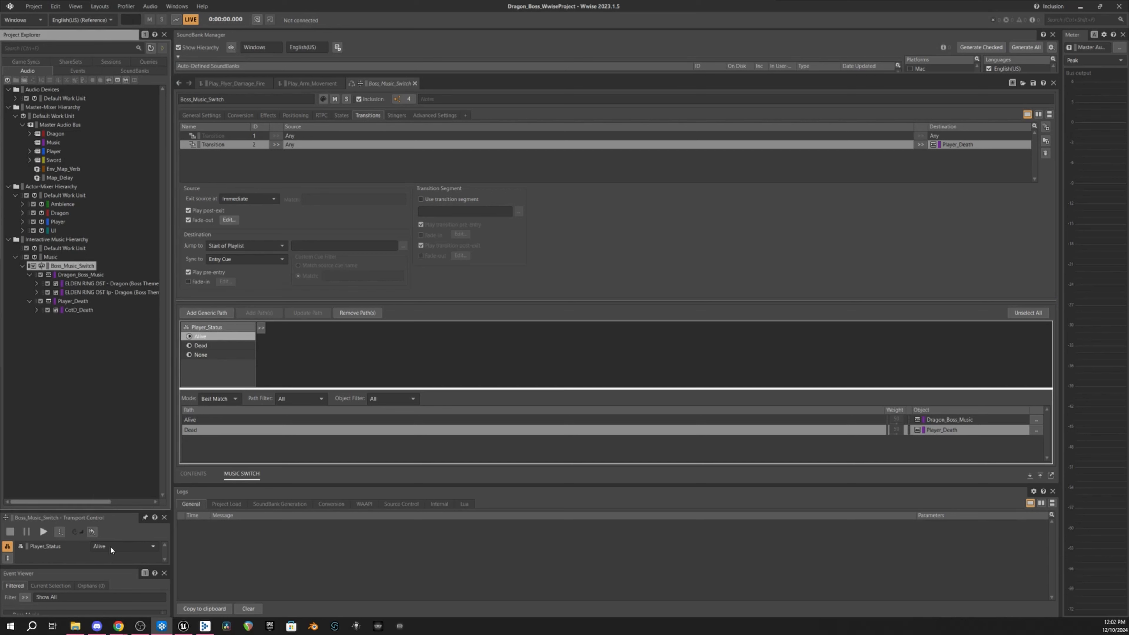
pyautogui.click(68, 267)
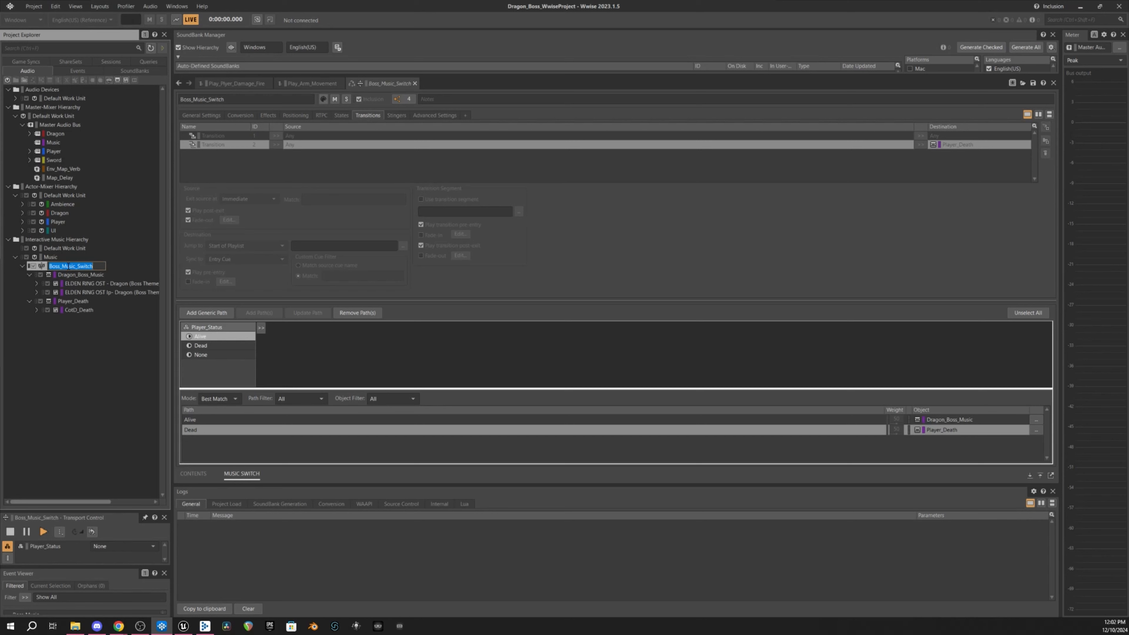
pyautogui.click(91, 345)
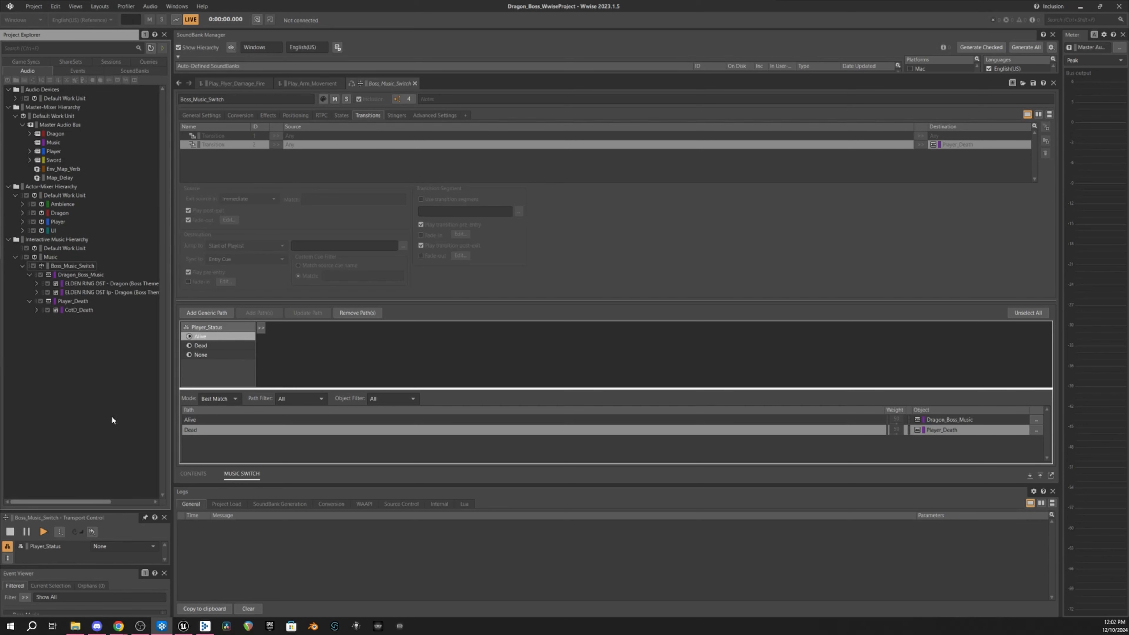
pyautogui.scroll(2, 118, 547)
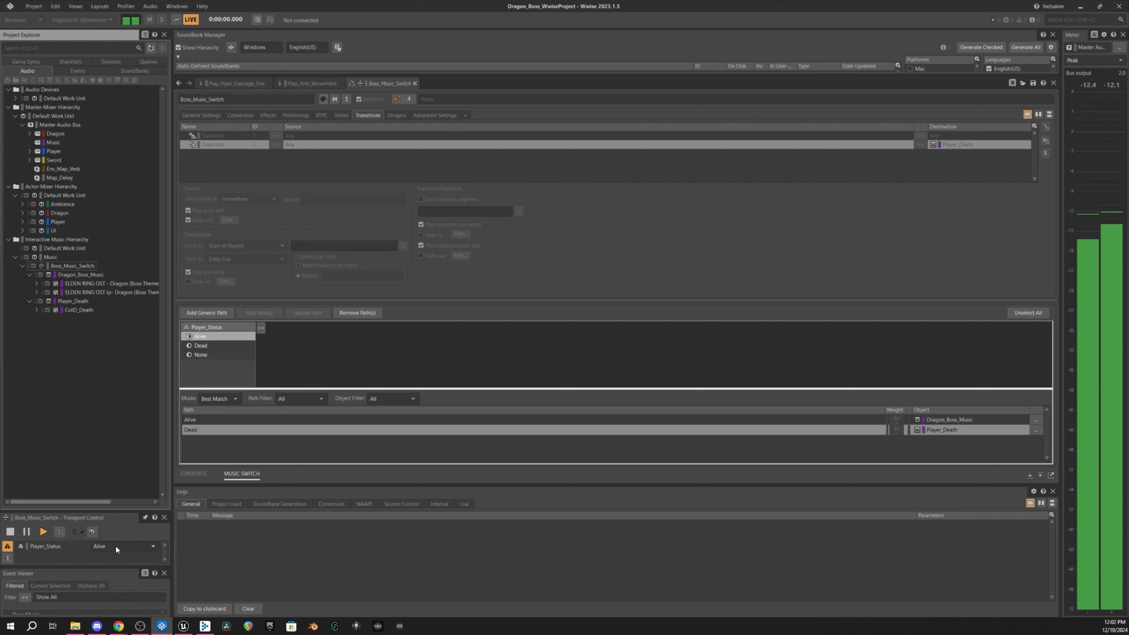
pyautogui.scroll(-1, 116, 546)
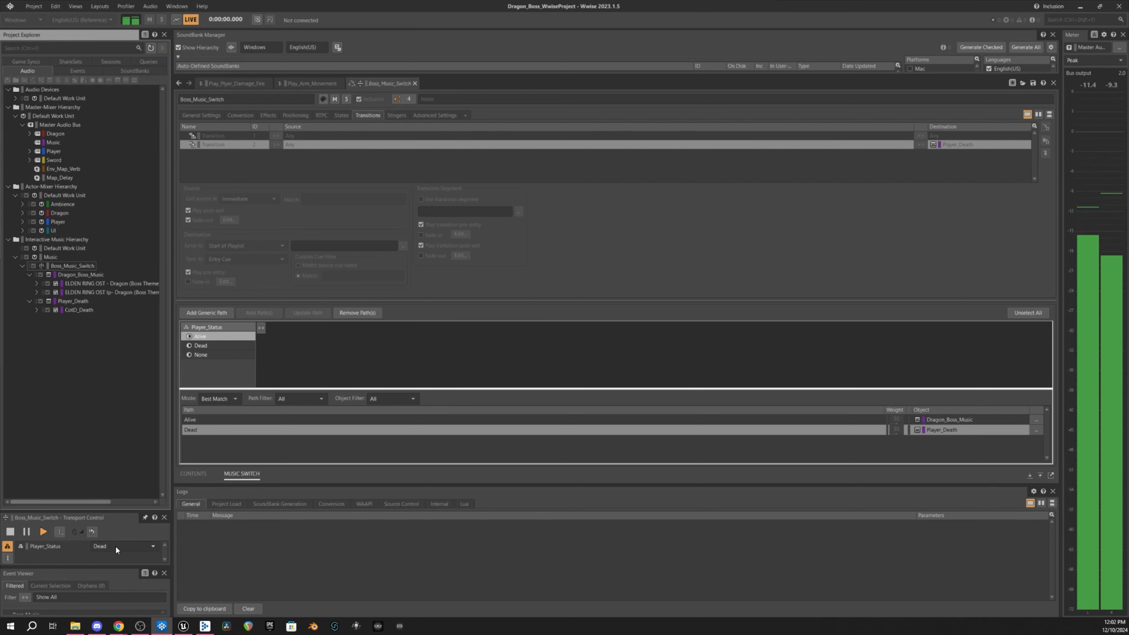
pyautogui.scroll(1, 115, 546)
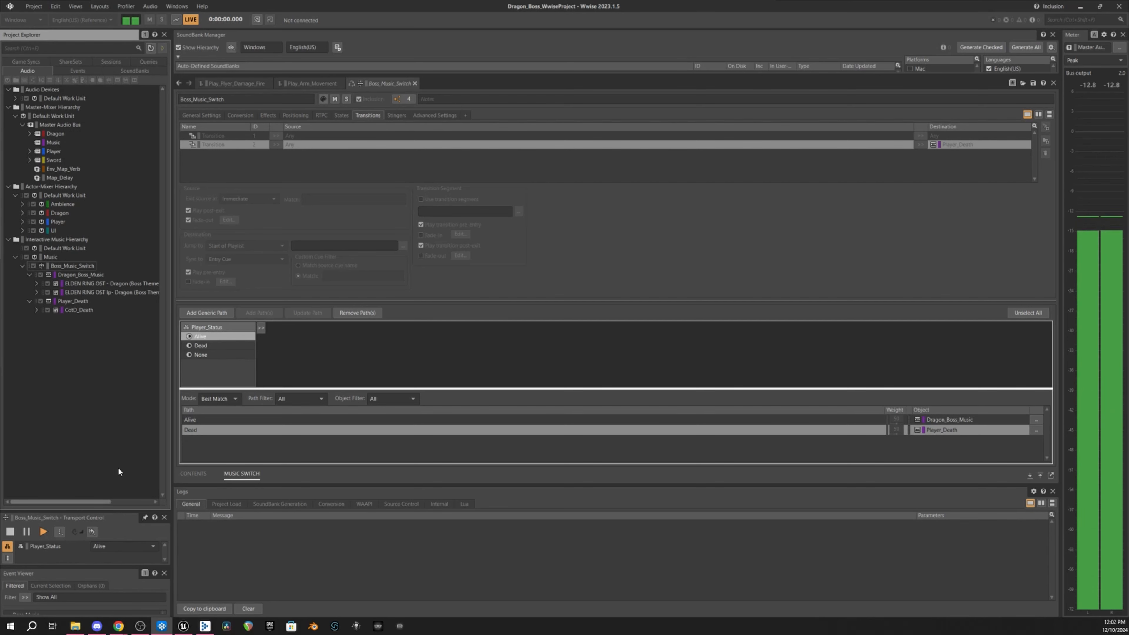
pyautogui.press('space')
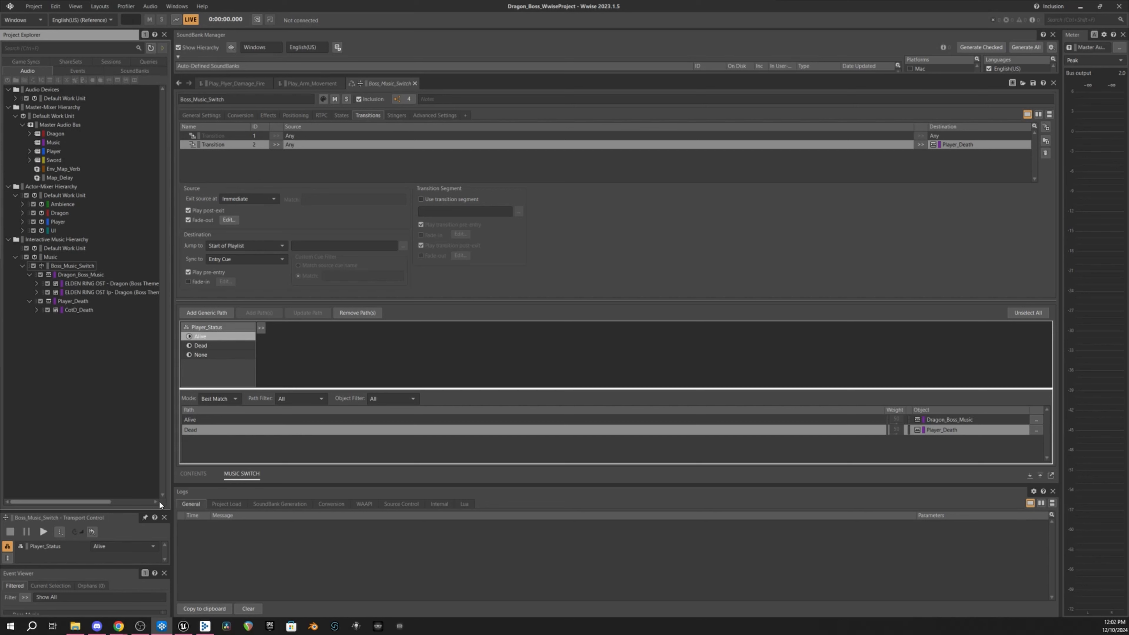
# - Switch to Unreal Editor and review the Set State nodes in the level blueprint and UI_DeathScreen graph
pyautogui.click(183, 626)
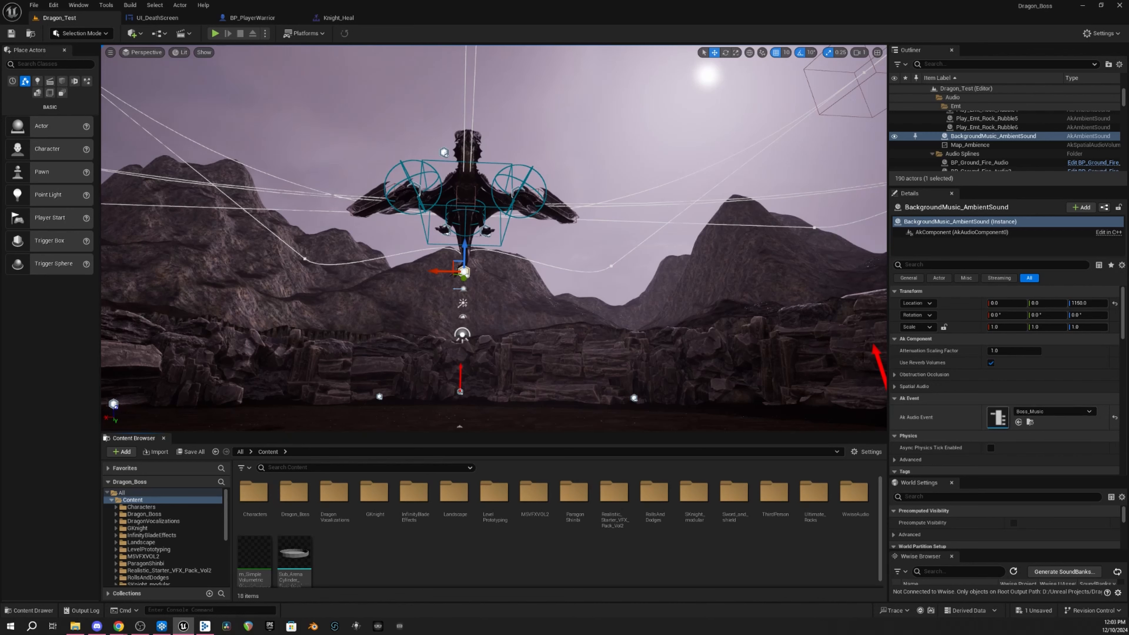
pyautogui.click(160, 34)
pyautogui.click(183, 96)
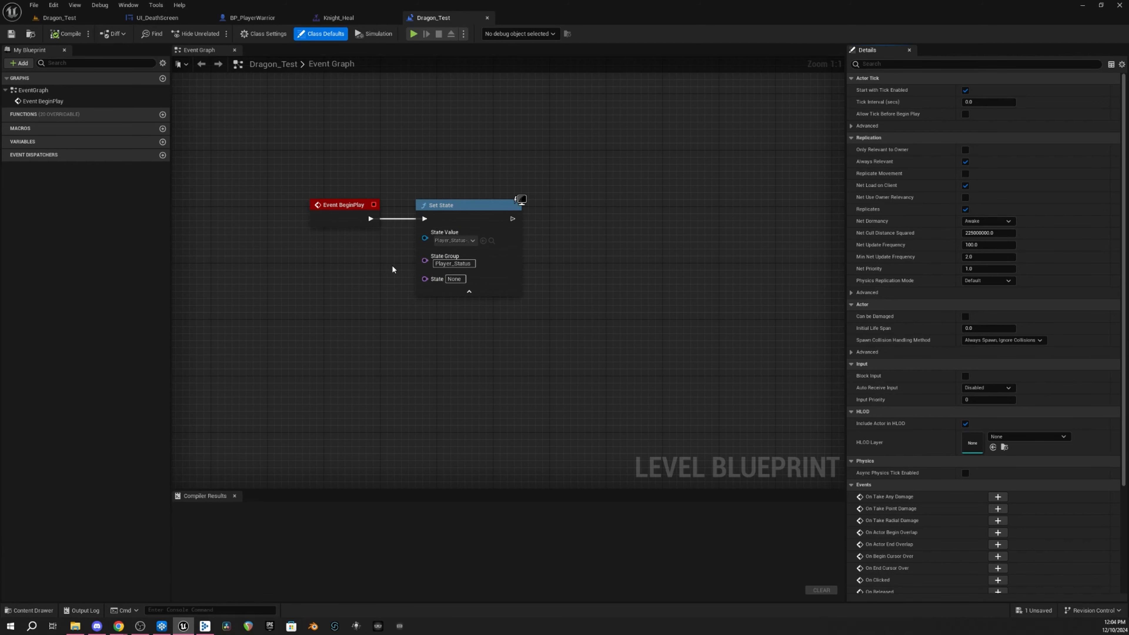
pyautogui.click(160, 18)
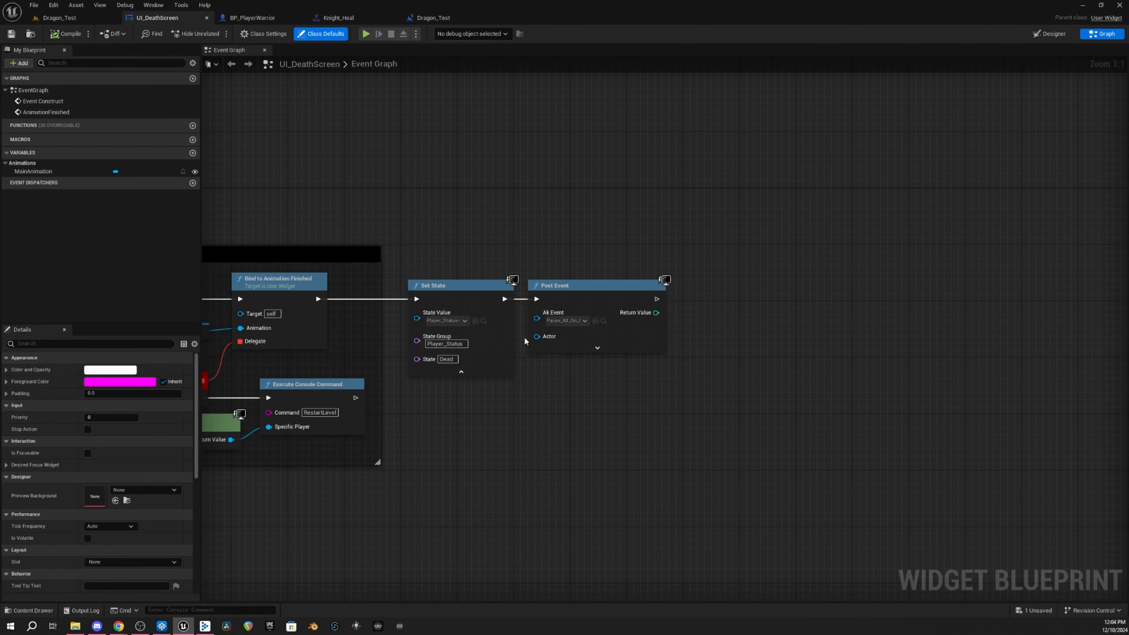
# - Play the Dragon_Test level in the editor to test the boss music, then exit play mode
pyautogui.click(60, 17)
pyautogui.click(217, 44)
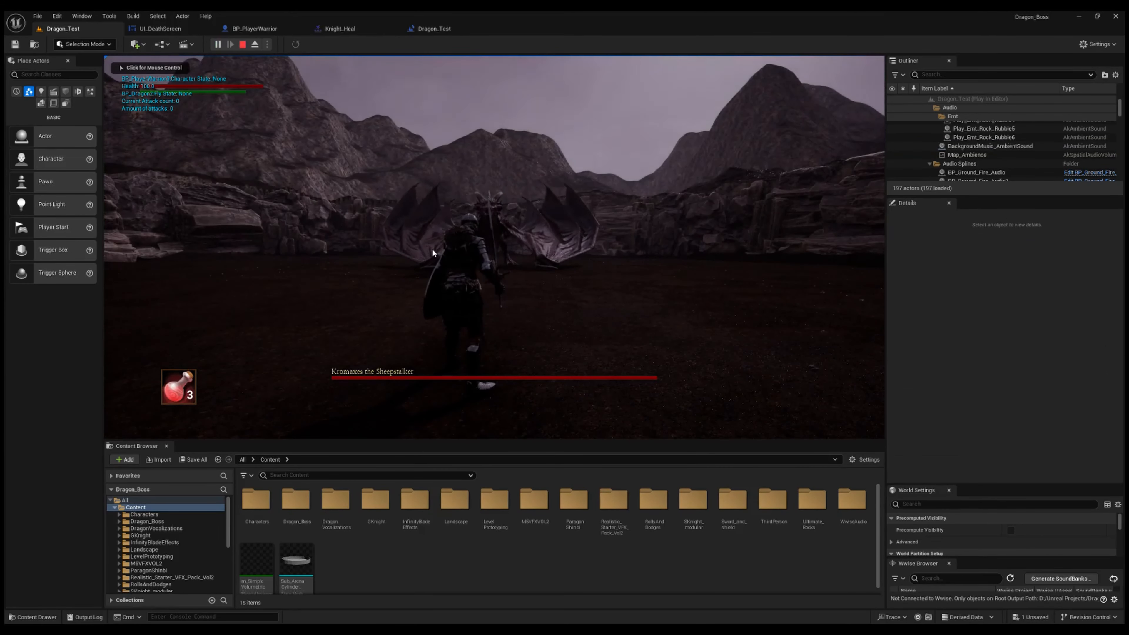
pyautogui.click(433, 253)
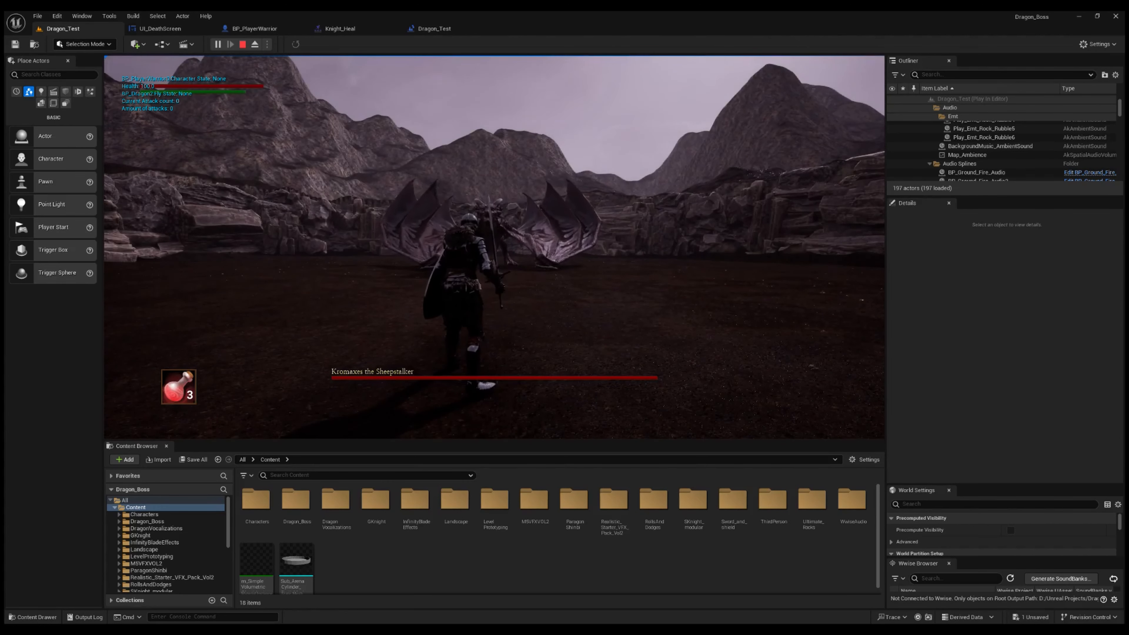
pyautogui.press('Escape')
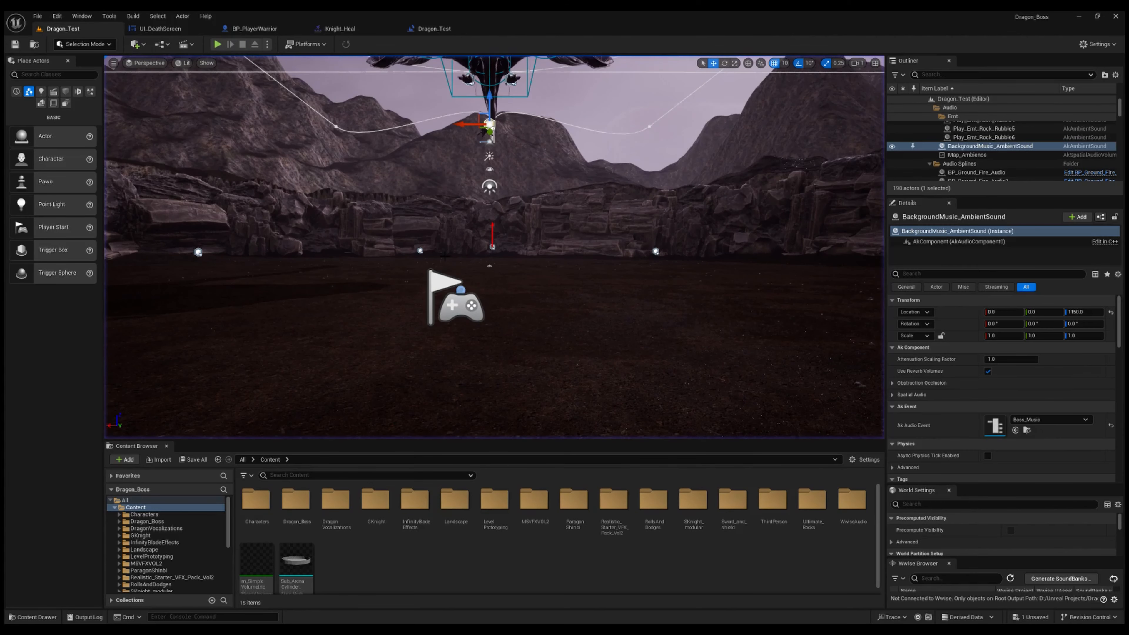